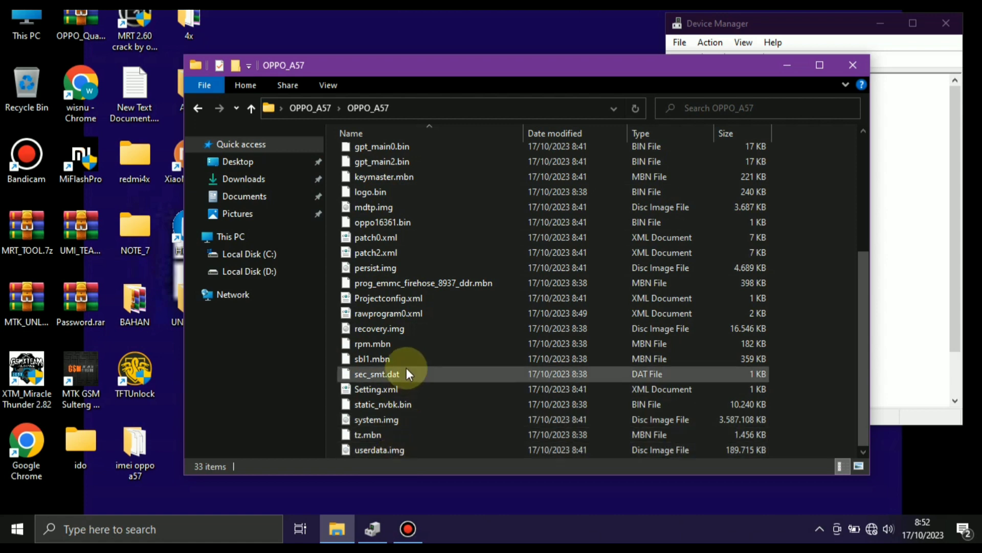
# Extract the Qualcomm-Flash-Tool ZIP archive in the parent OPPO_A57 folder into a subfolder of the same name and refresh the folder.
pyautogui.scroll(4, 416, 247)
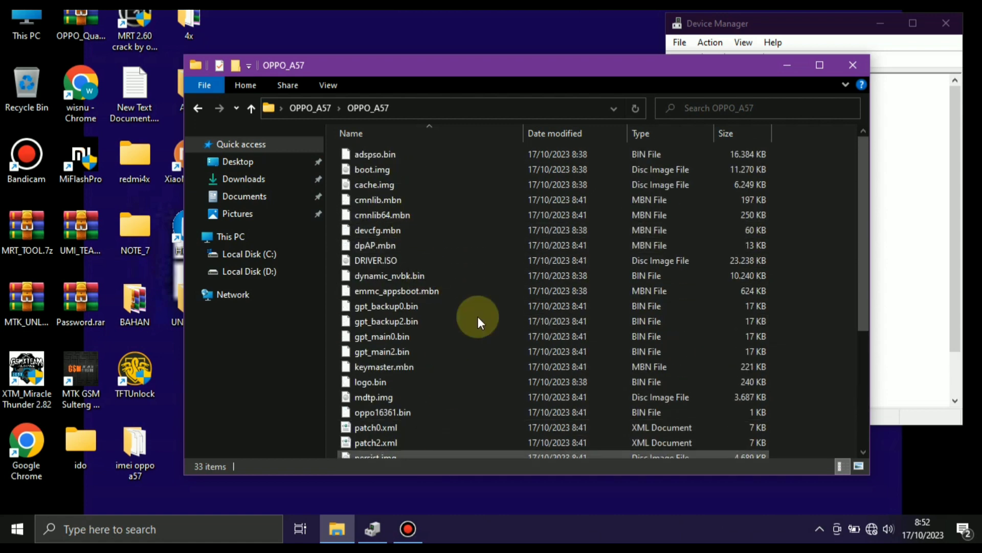
pyautogui.scroll(-4, 478, 240)
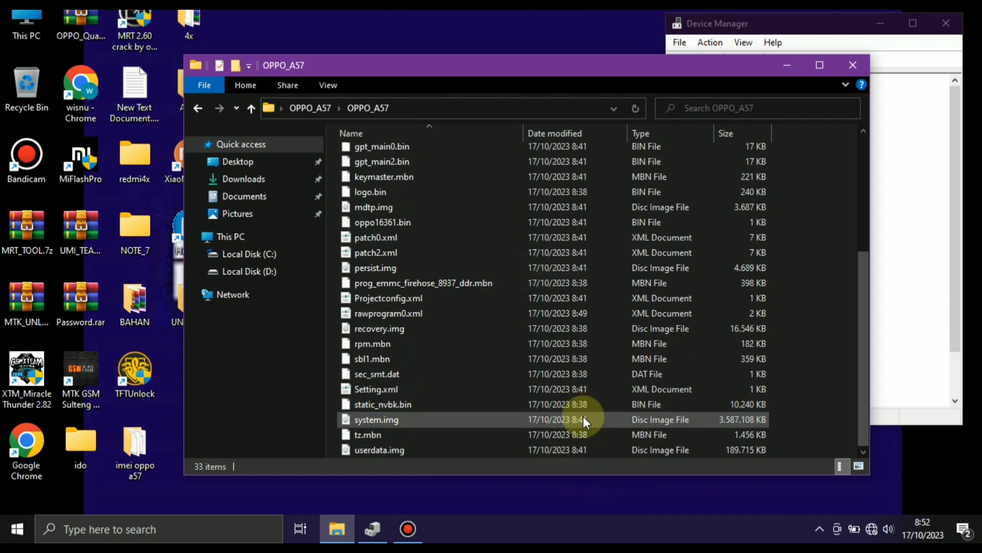
pyautogui.click(194, 108)
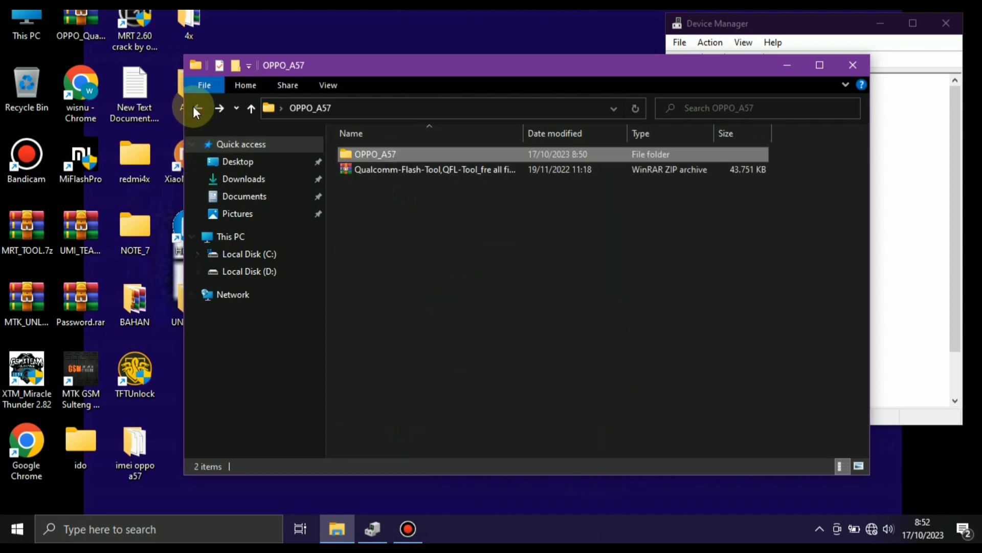
pyautogui.click(364, 174)
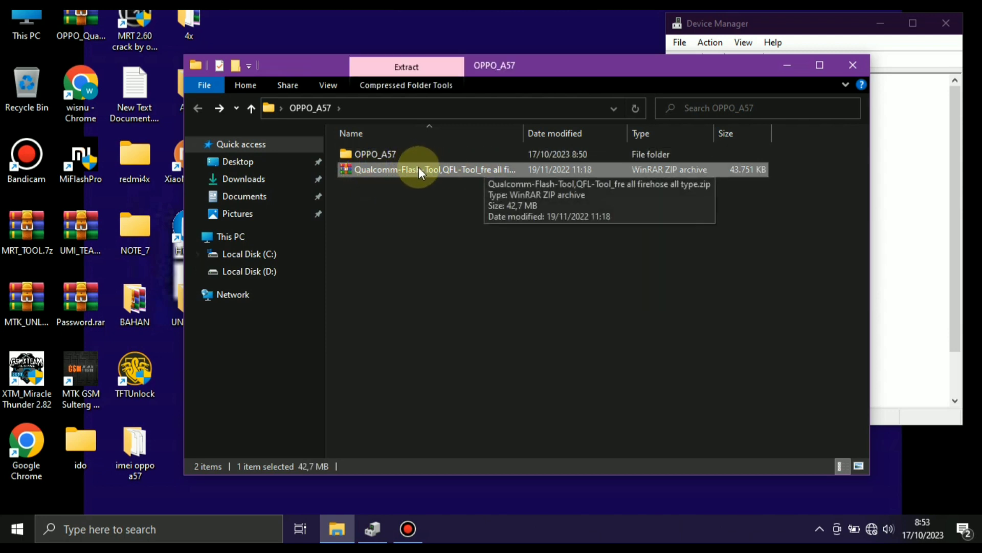
pyautogui.rightClick(444, 168)
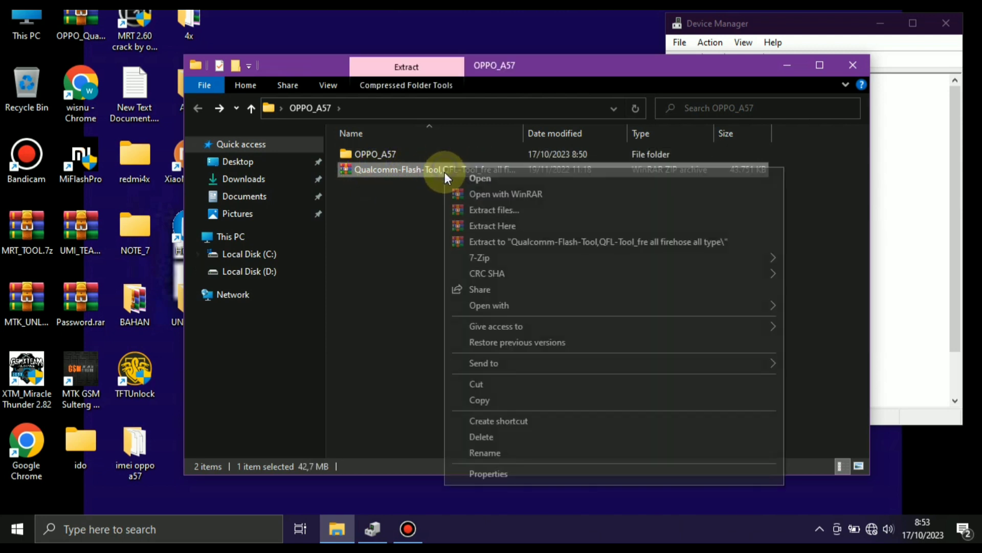
pyautogui.click(495, 242)
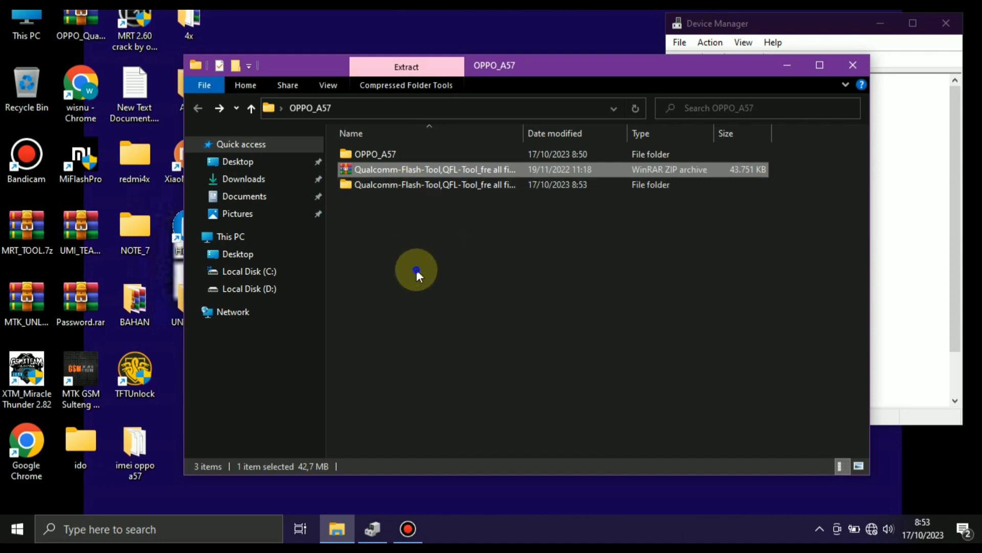
pyautogui.rightClick(417, 271)
pyautogui.click(441, 330)
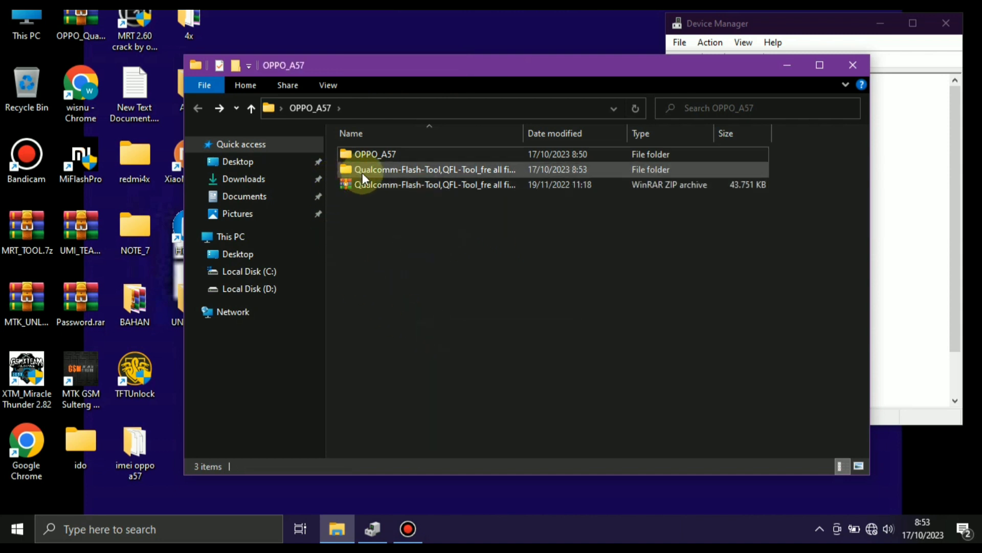
# Run QFL.exe as administrator from the QFL folder inside the extracted Qualcomm-Flash-Tool folder.
pyautogui.click(399, 173)
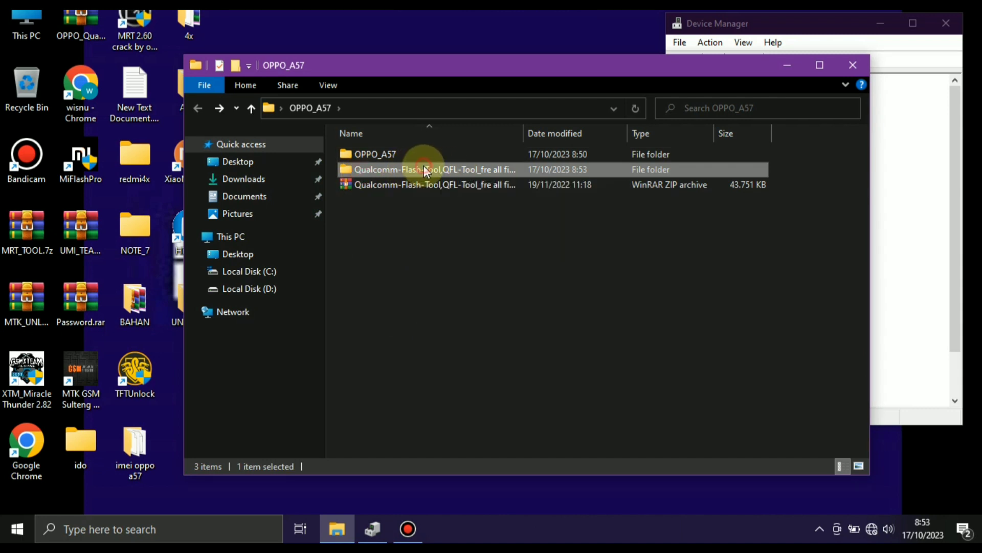
pyautogui.doubleClick(422, 167)
pyautogui.doubleClick(388, 154)
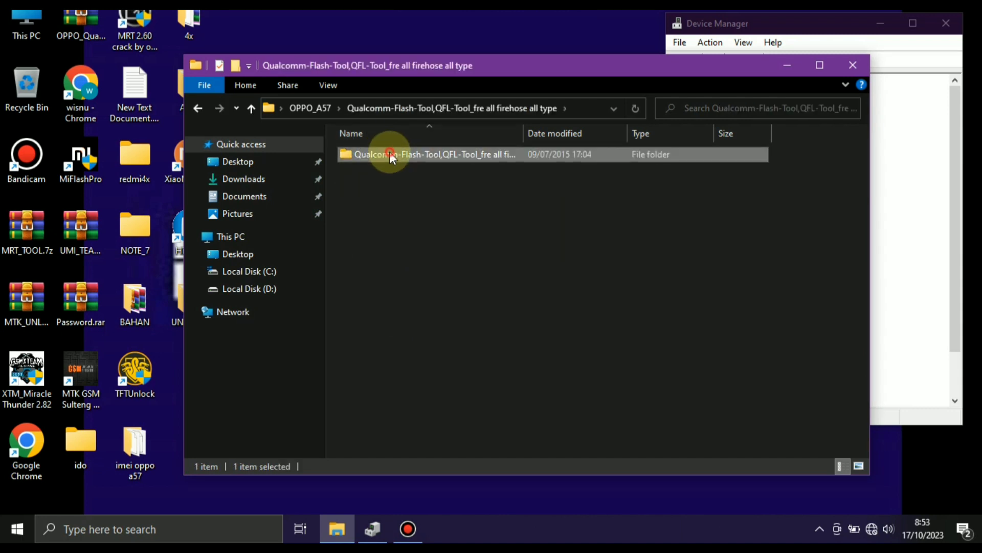
pyautogui.click(388, 154)
pyautogui.doubleClick(389, 154)
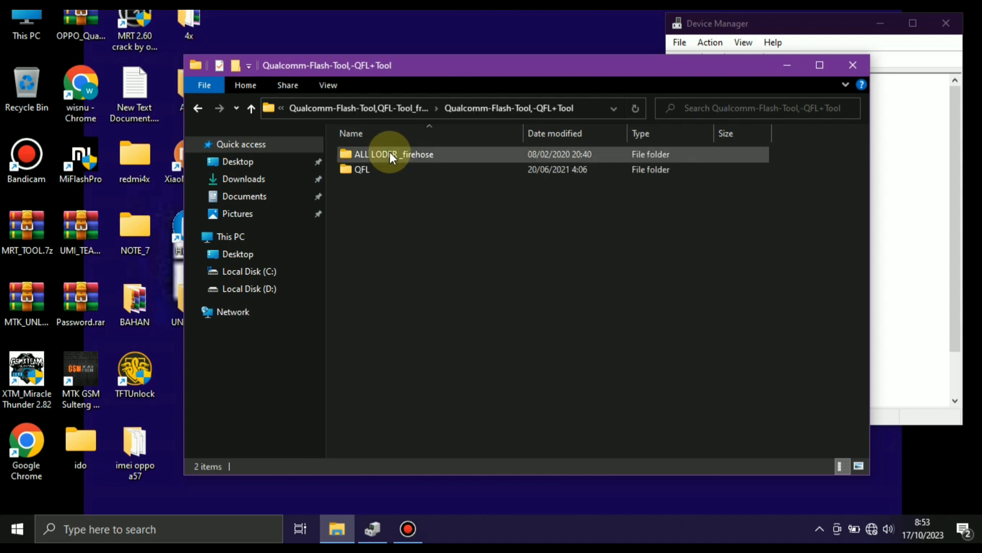
pyautogui.doubleClick(365, 167)
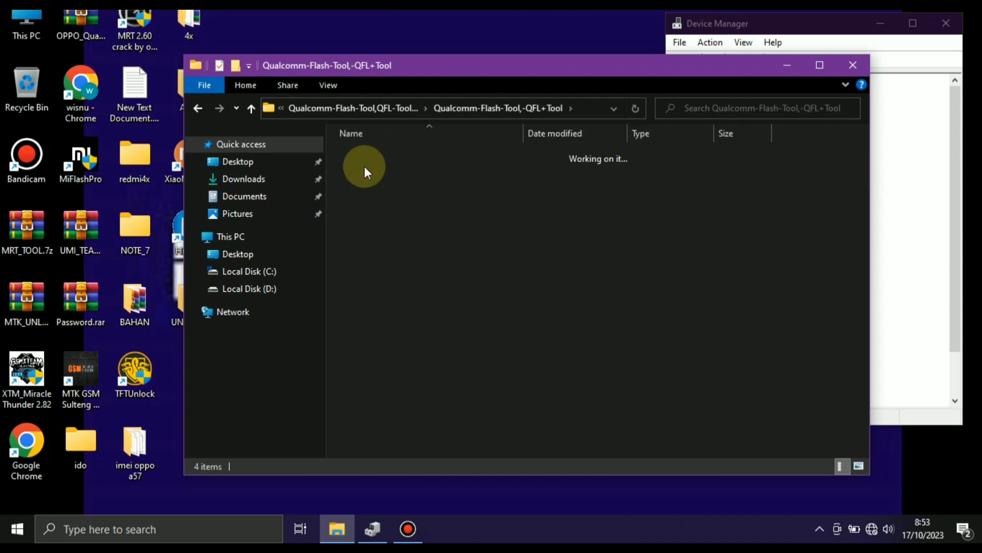
pyautogui.click(361, 200)
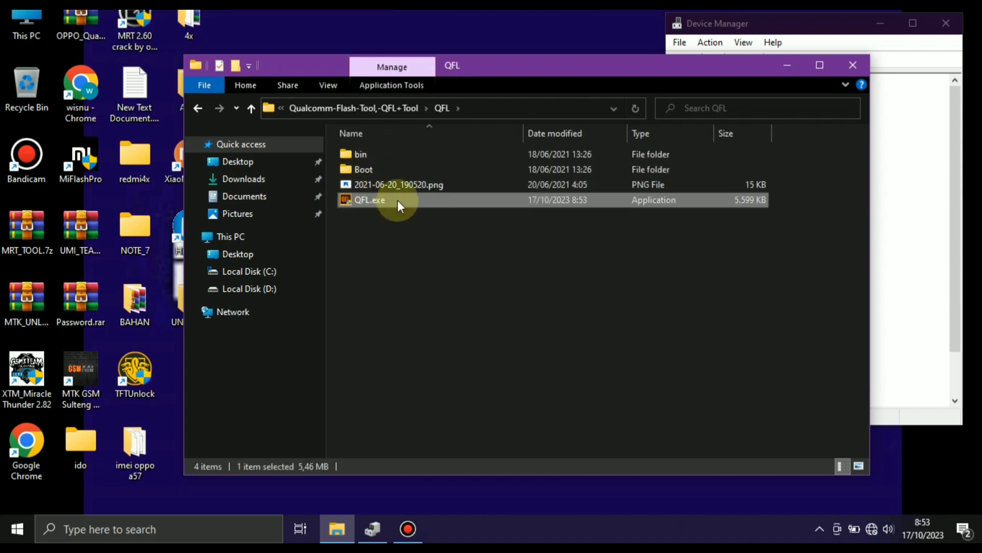
pyautogui.rightClick(371, 201)
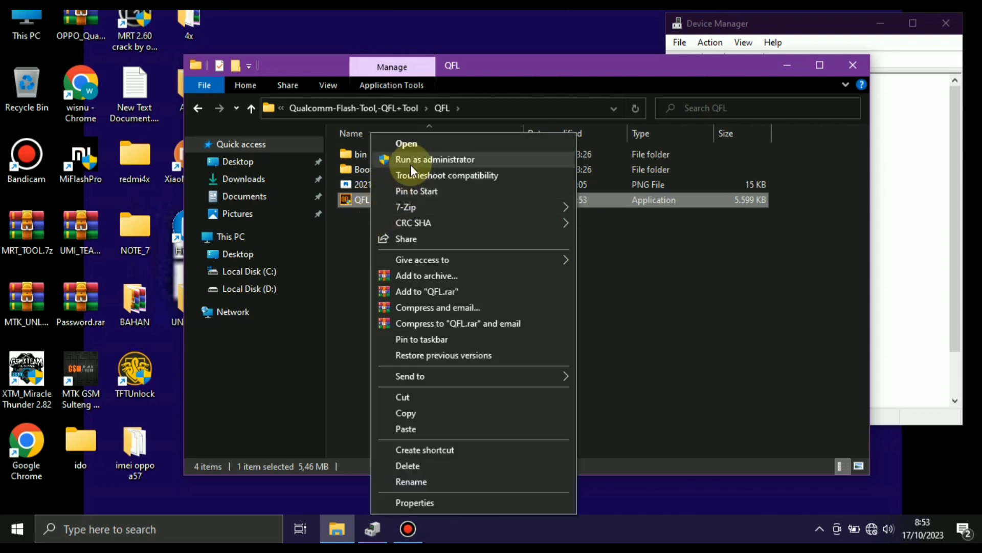
pyautogui.click(435, 160)
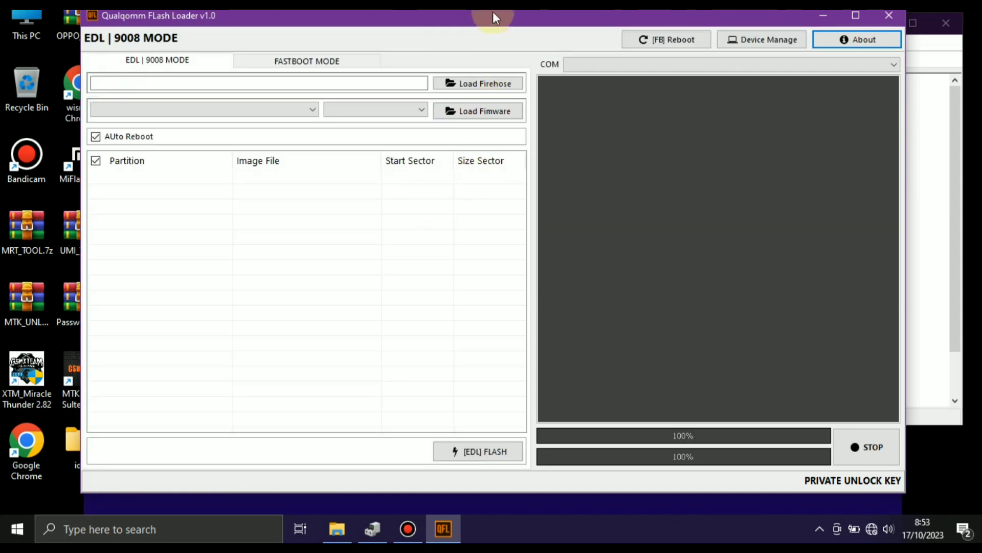
# Check the Qualcomm HS-USB QDLoader 9008 port in Device Manager and select COM10 as the flash loader's port.
pyautogui.moveTo(494, 13); pyautogui.dragTo(418, 16)
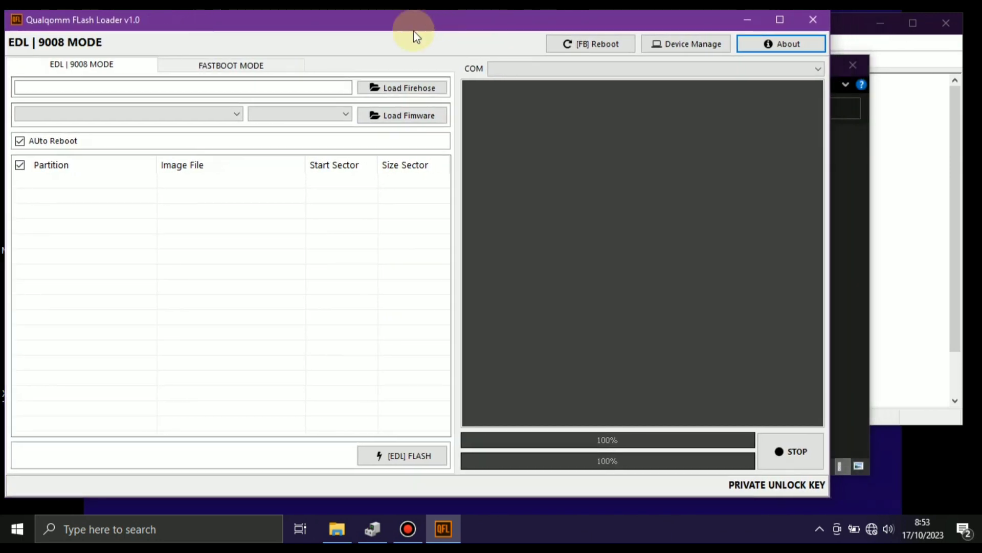
pyautogui.click(520, 70)
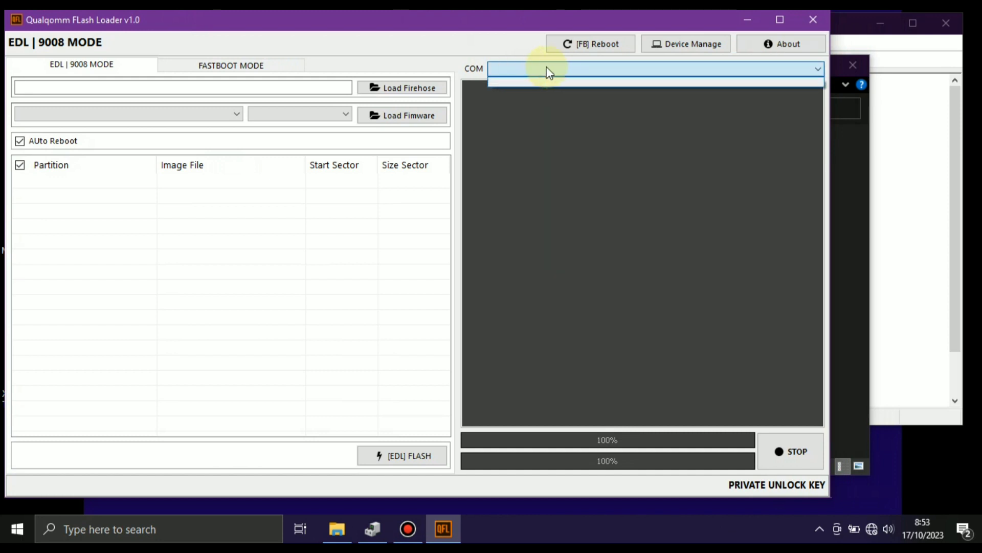
pyautogui.click(945, 148)
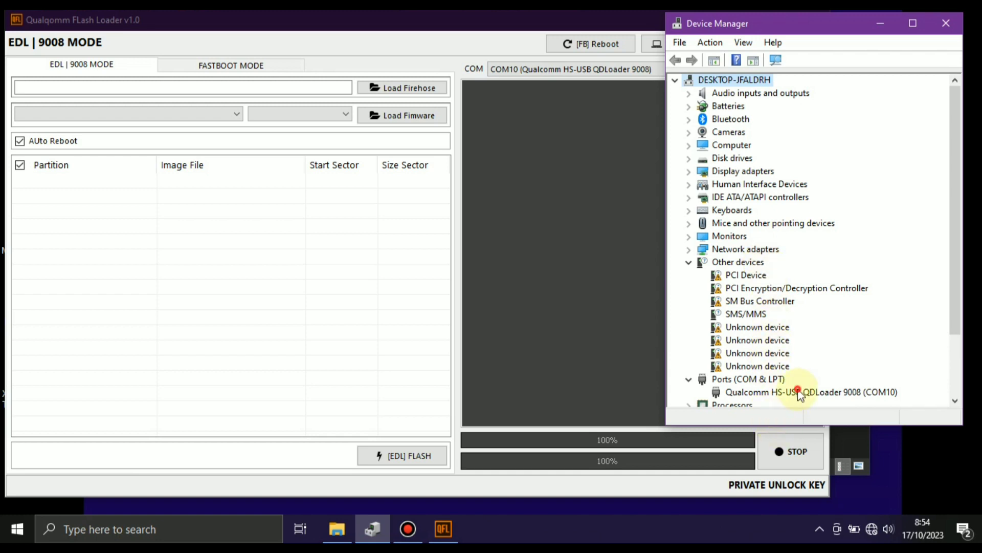
pyautogui.click(772, 391)
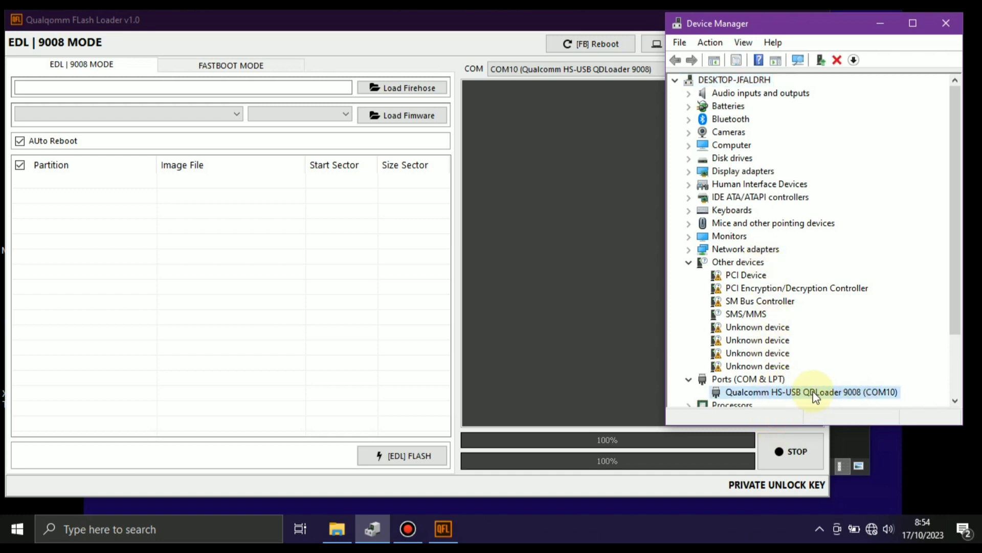
pyautogui.click(553, 71)
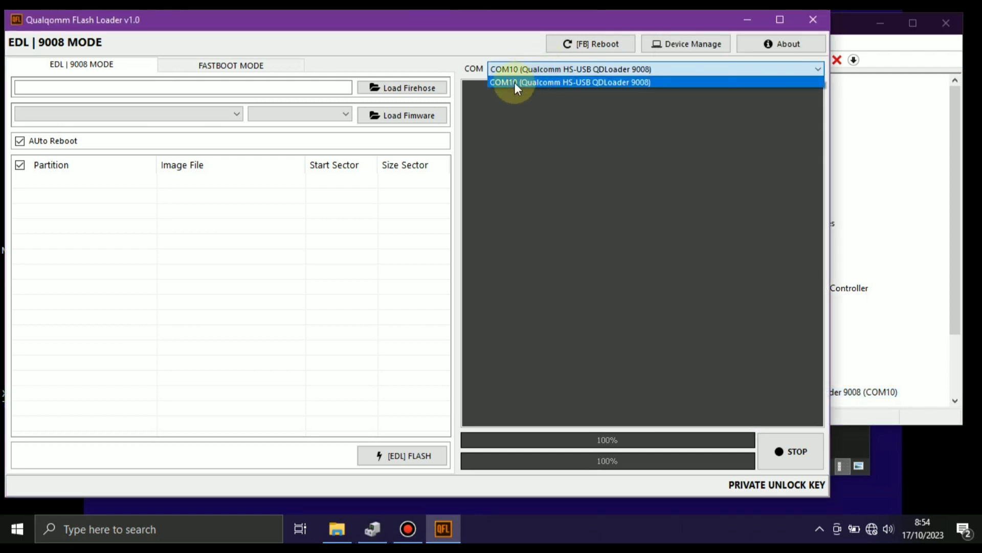
pyautogui.click(559, 82)
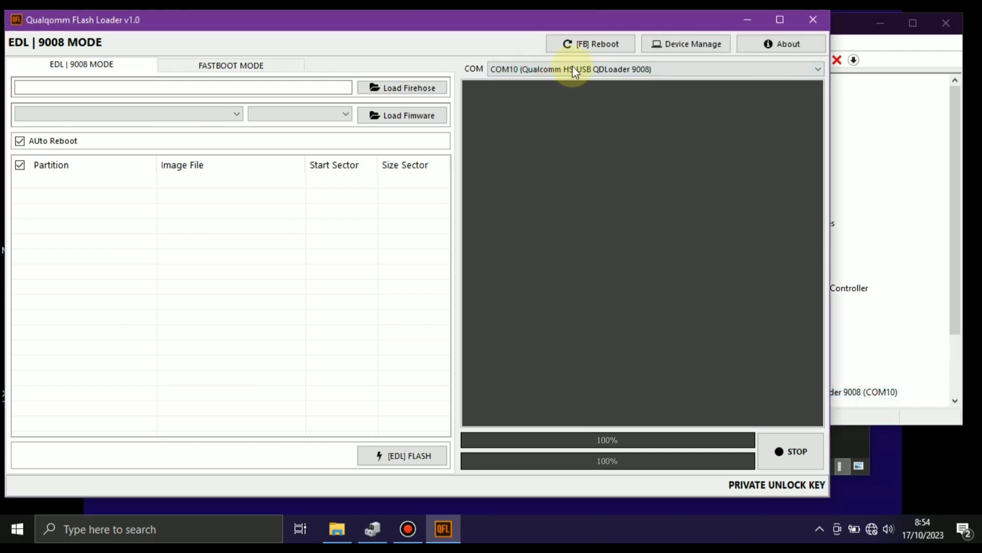
# Load the firehose file prog_emmc_firehose_8937_ddr.mbn from the inner OPPO_A57 folder on the Desktop.
pyautogui.click(404, 86)
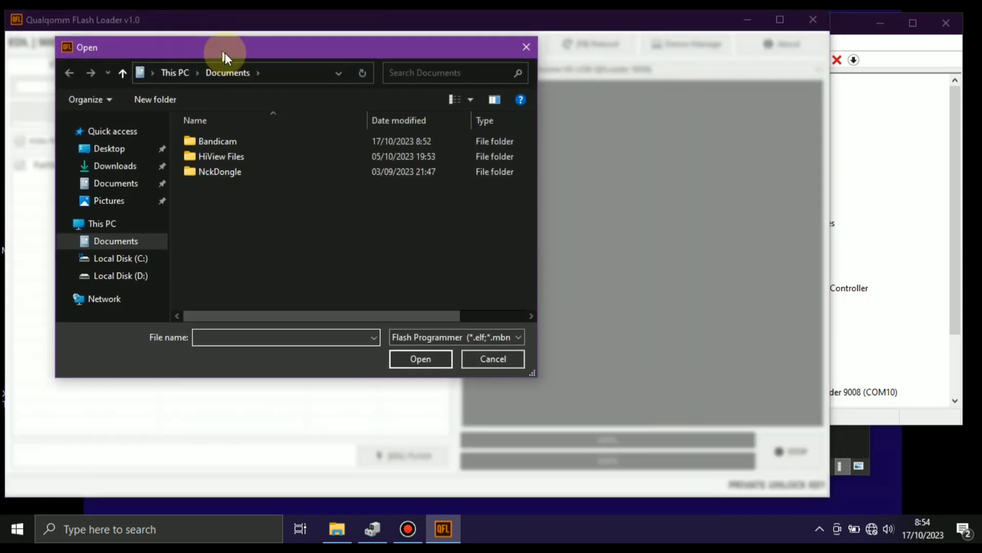
pyautogui.click(254, 205)
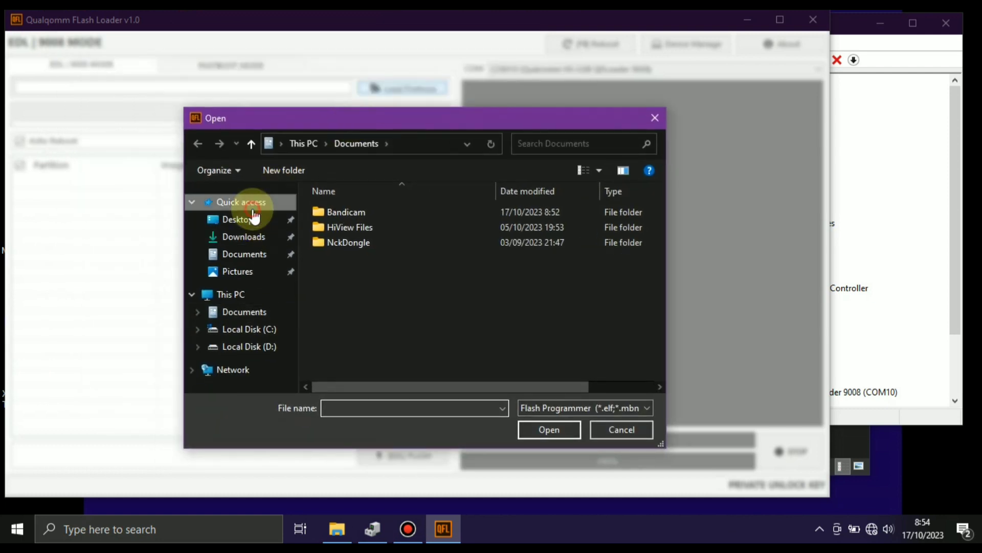
pyautogui.click(252, 219)
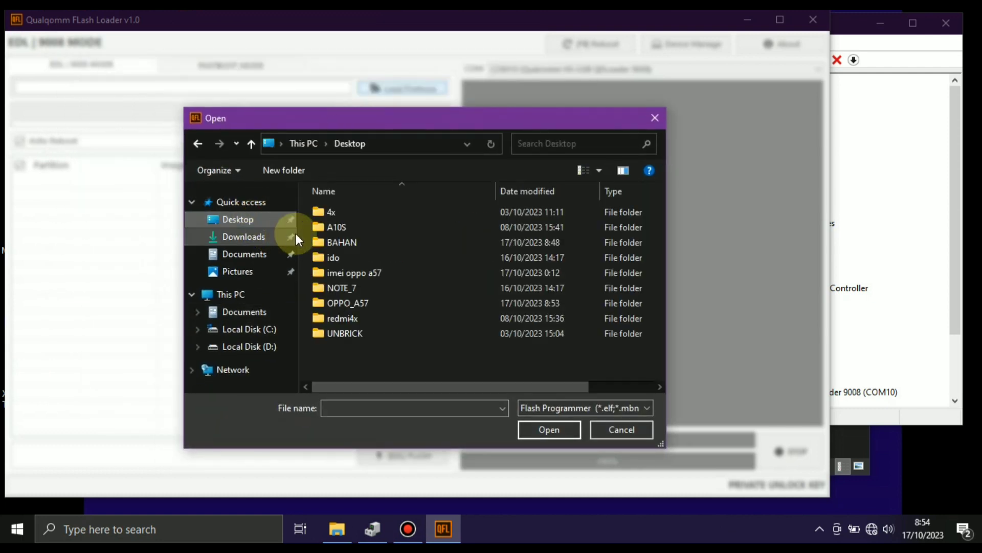
pyautogui.doubleClick(354, 302)
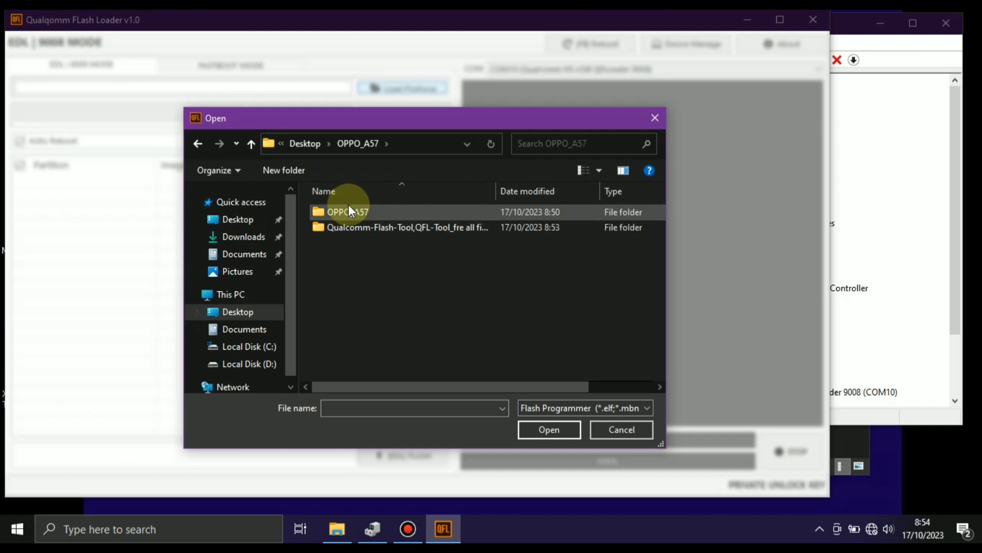
pyautogui.doubleClick(348, 205)
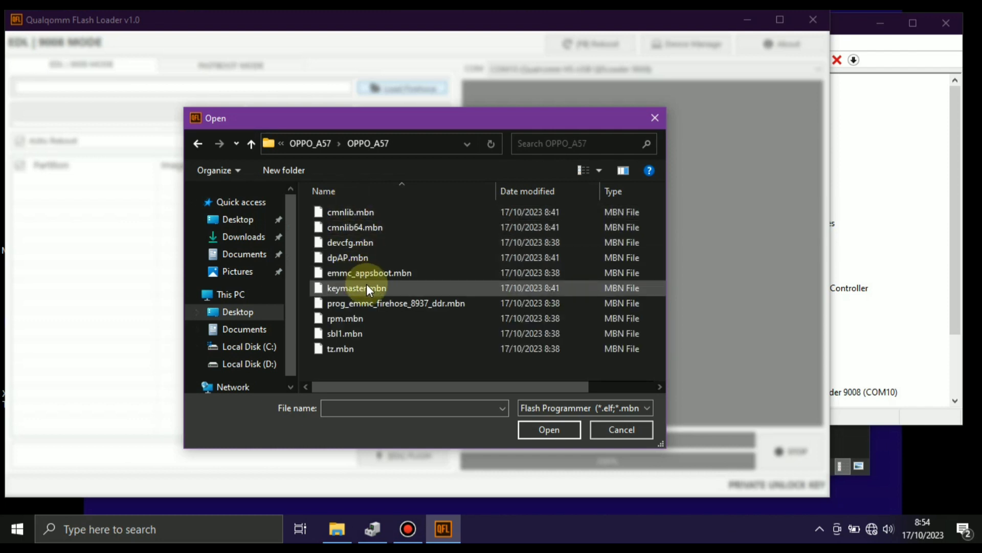
pyautogui.click(389, 303)
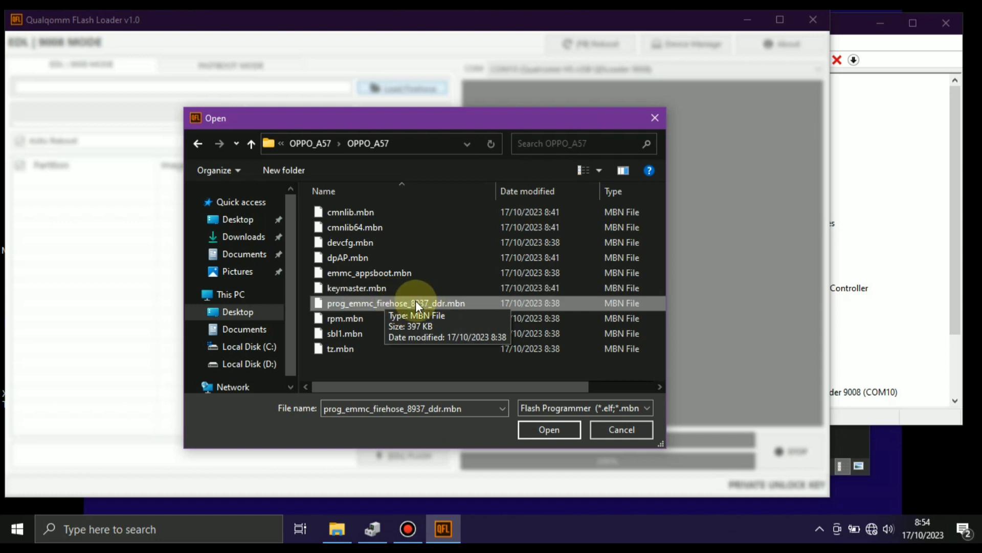
pyautogui.click(538, 433)
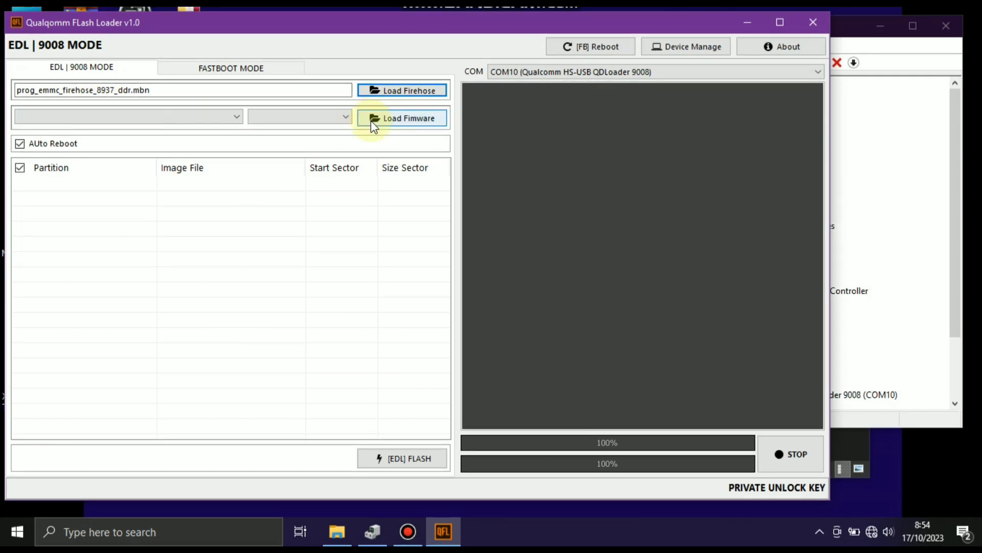
# Load the firmware from the Desktop directory OPPO_A57\OPPO_A57.
pyautogui.click(400, 122)
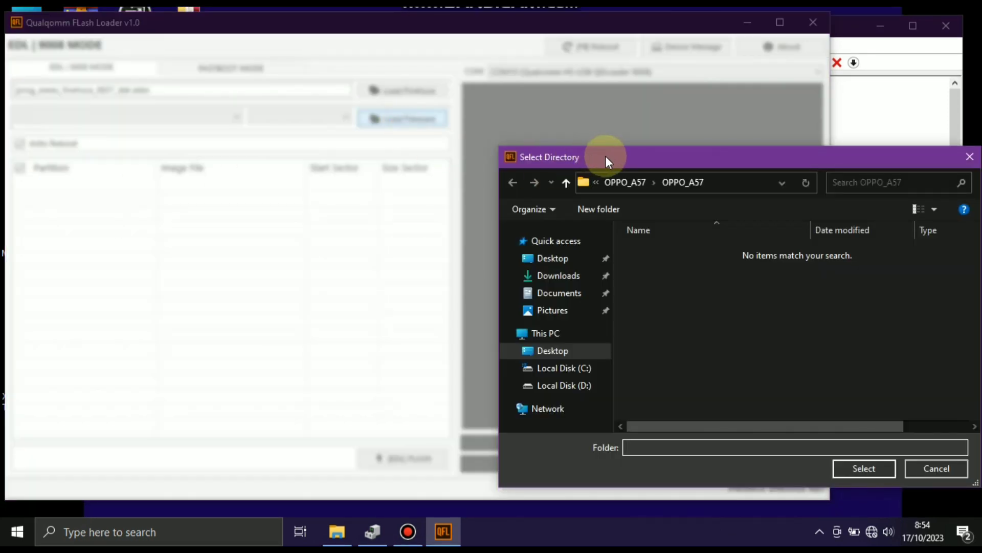
pyautogui.moveTo(606, 157); pyautogui.dragTo(302, 100)
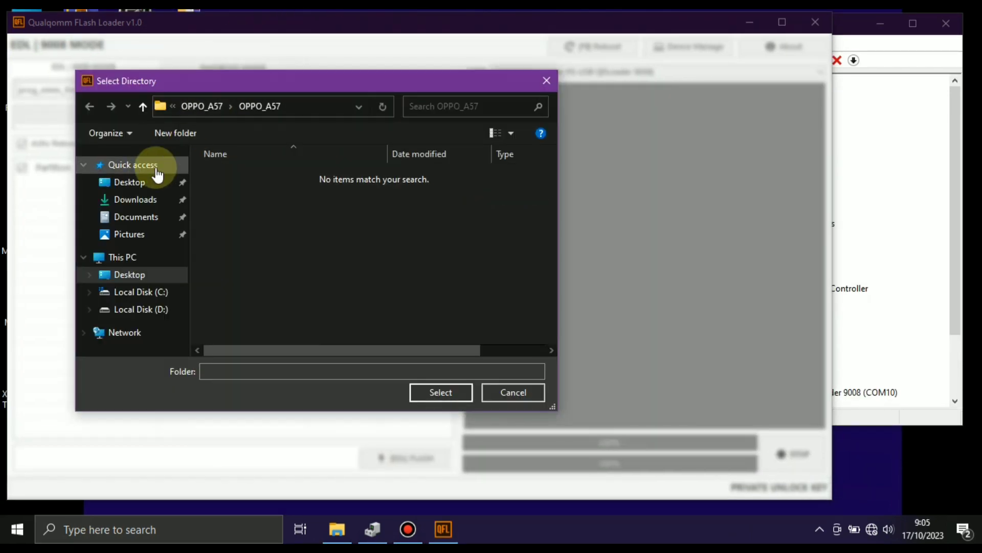
pyautogui.click(138, 182)
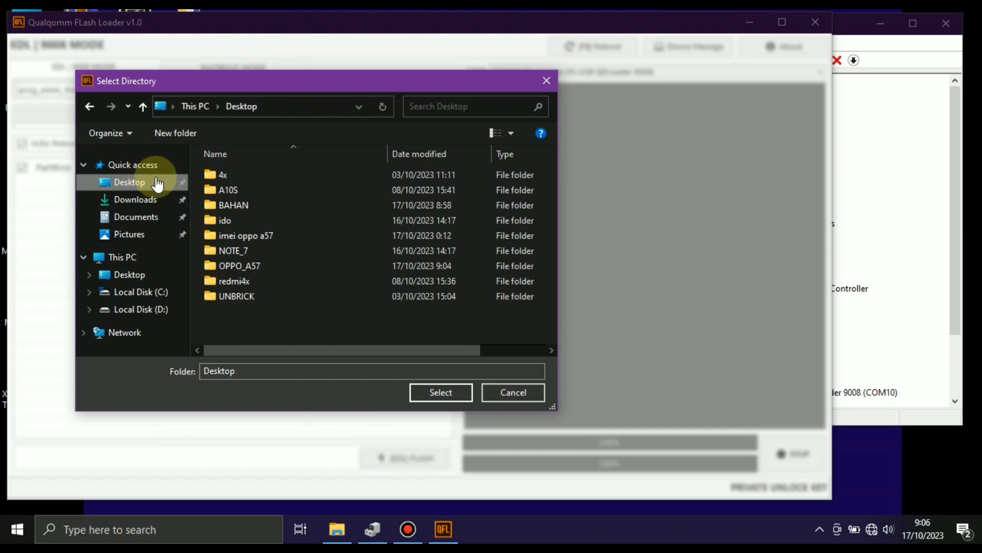
pyautogui.click(236, 261)
pyautogui.doubleClick(236, 261)
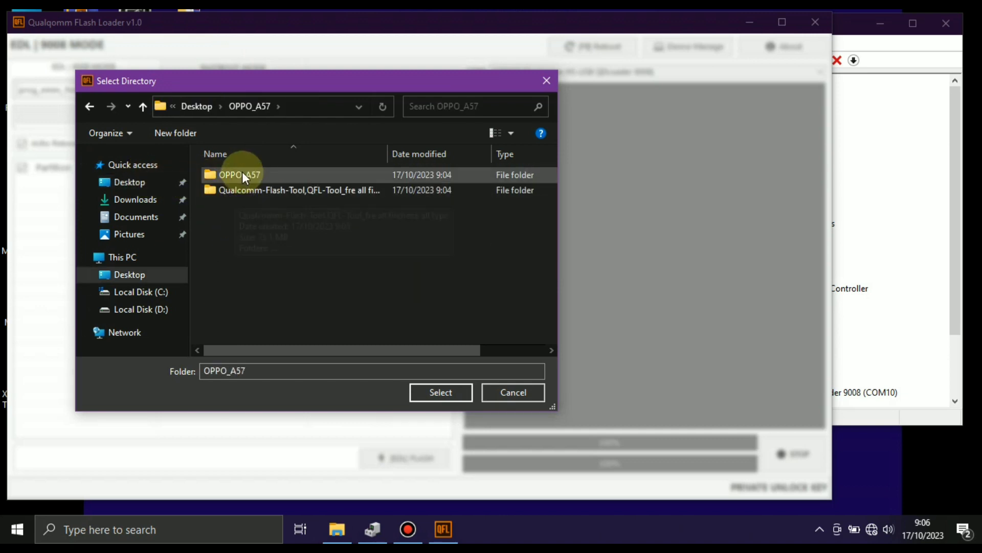
pyautogui.doubleClick(243, 175)
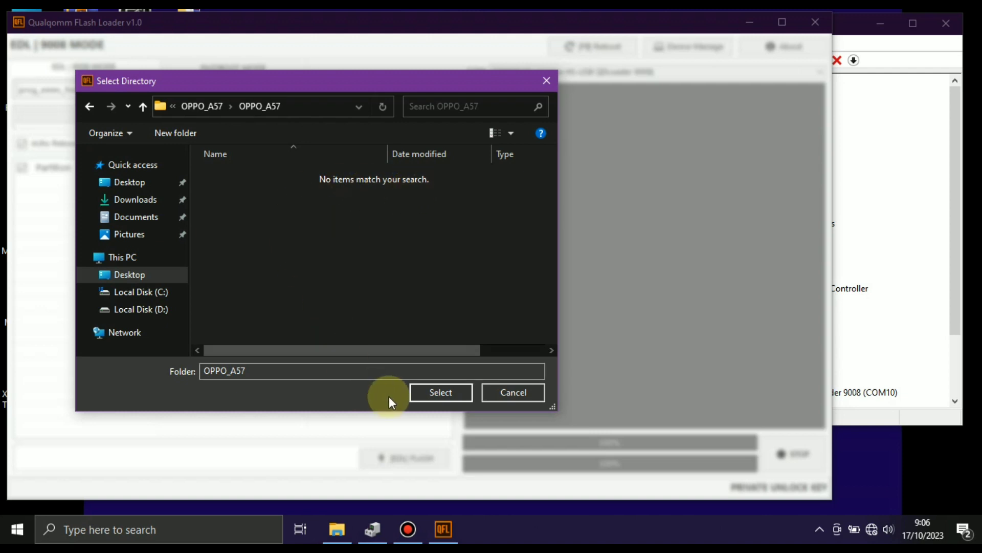
pyautogui.click(440, 392)
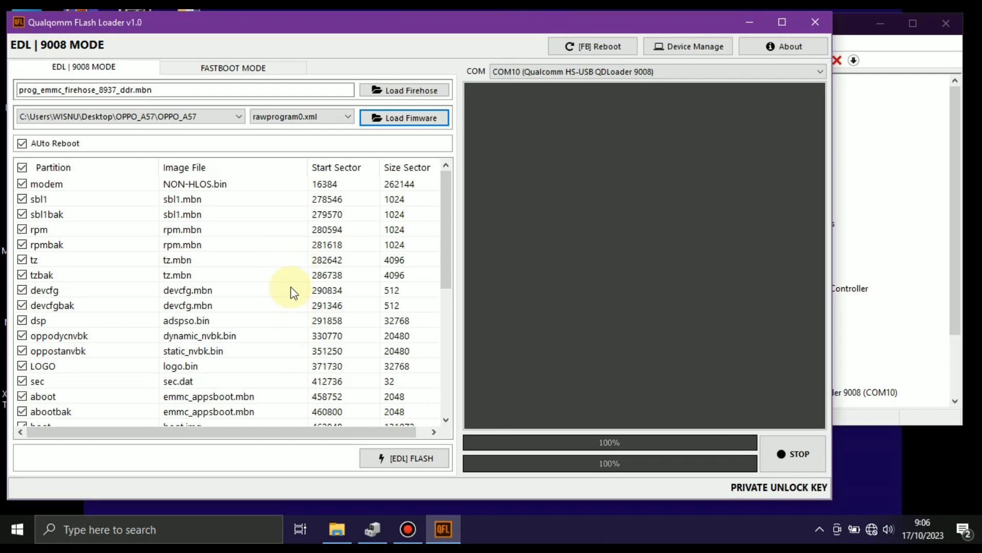
# Review the partition list, recheck the COM10 port against Device Manager, and start the EDL flash.
pyautogui.scroll(-6, 252, 278)
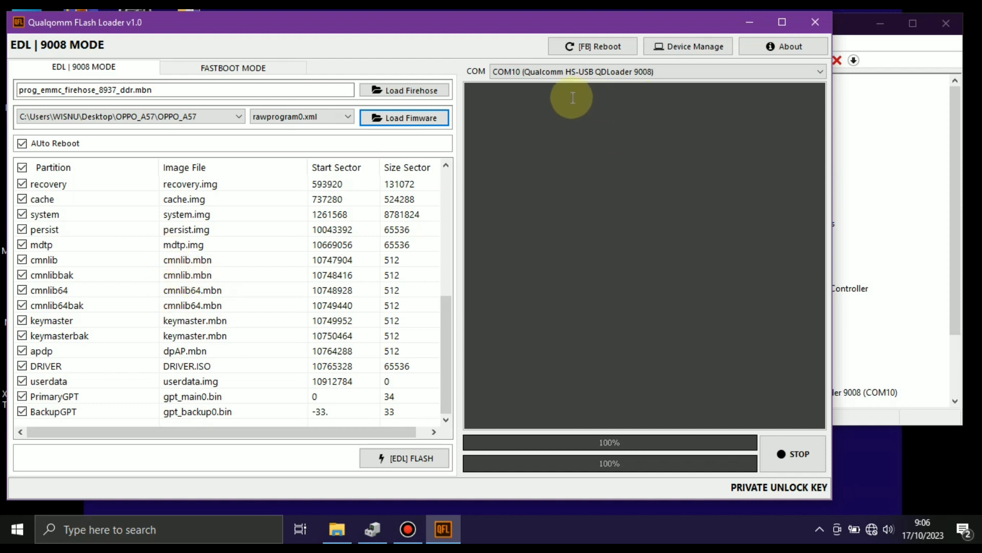
pyautogui.click(536, 72)
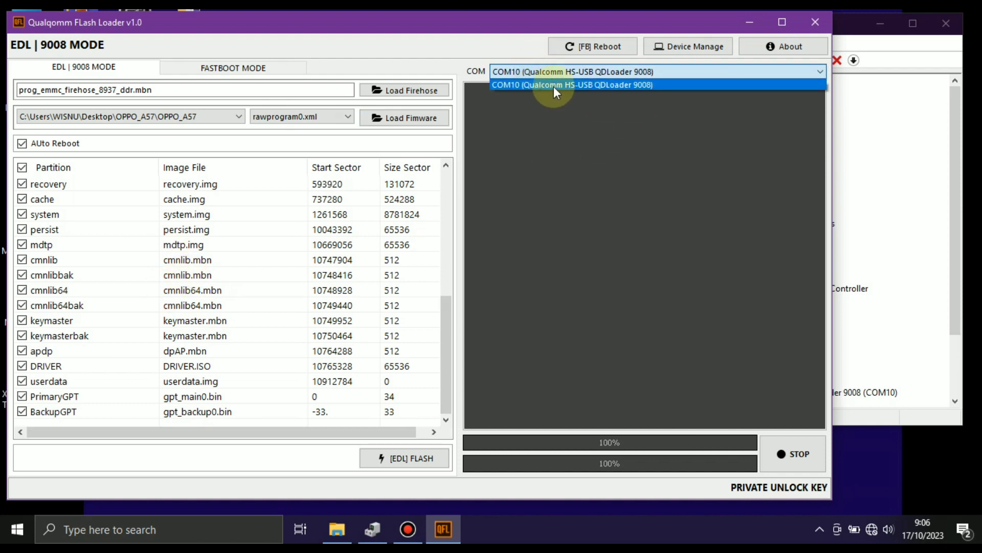
pyautogui.click(879, 396)
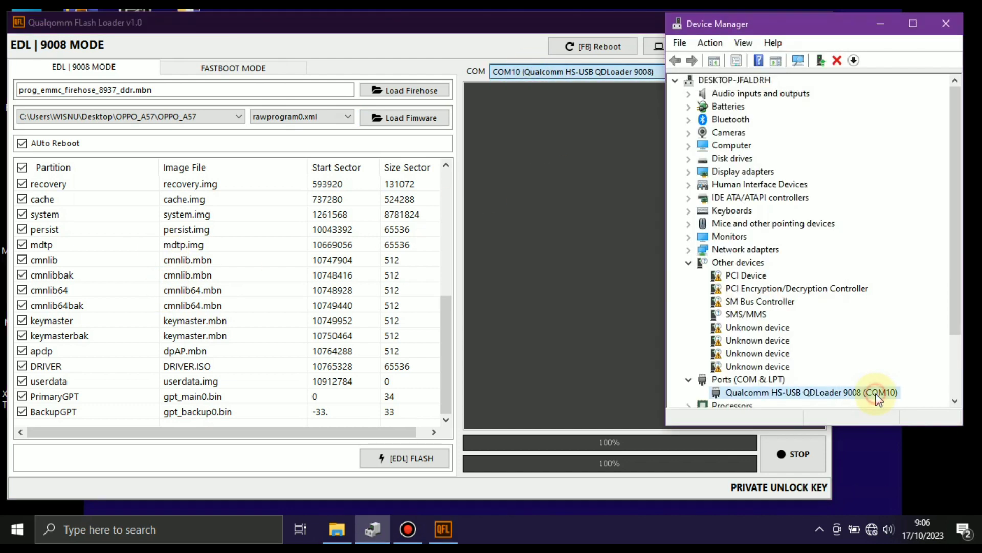
pyautogui.click(399, 468)
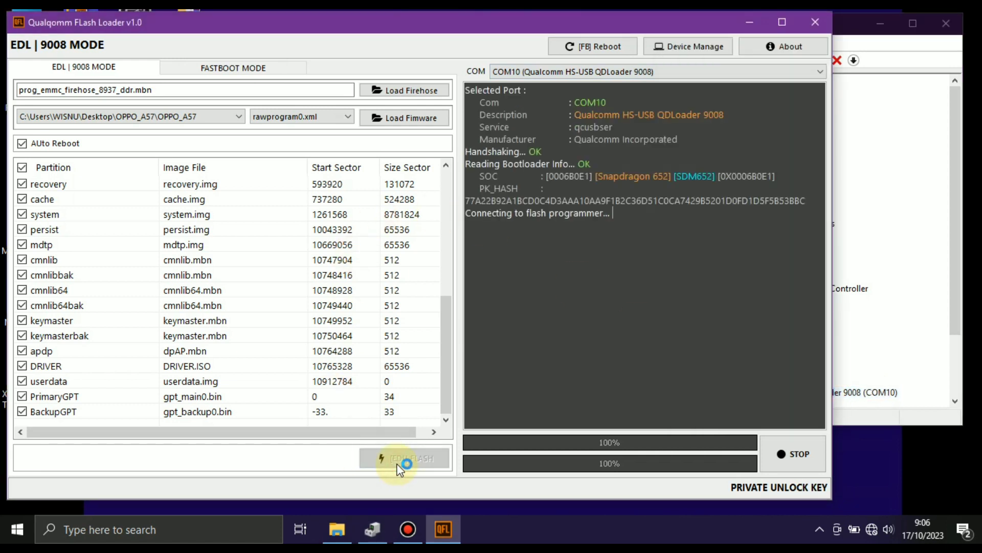